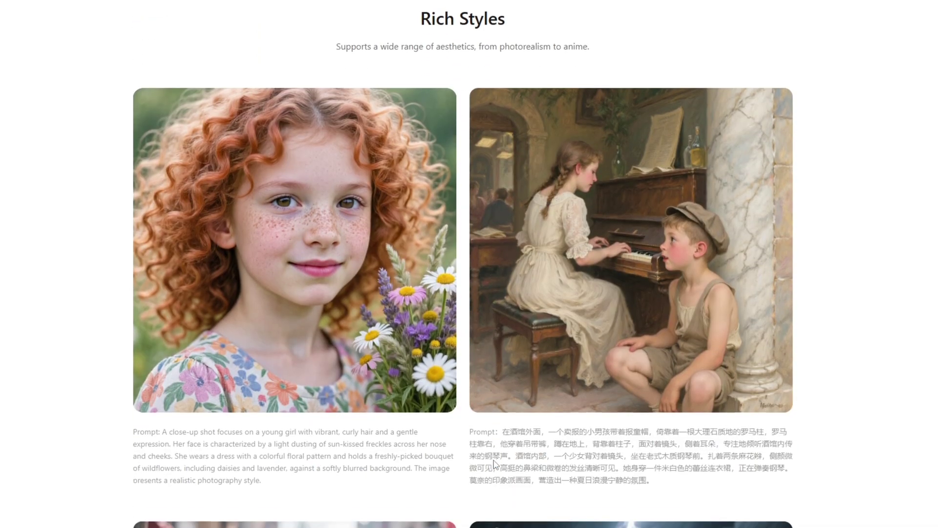
Scroll the Rich Styles gallery down to the Serengeti and Lapland Magic poster examples
scroll(494, 460, down, 9)
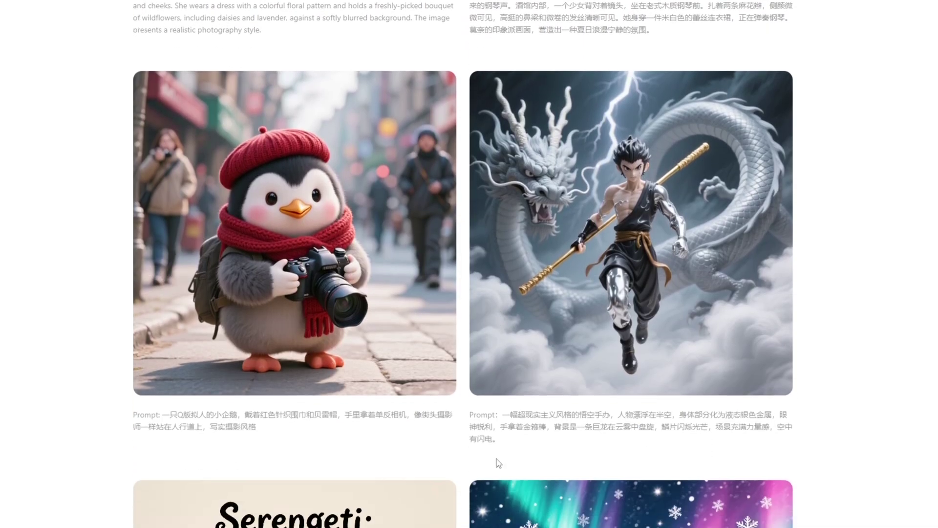
scroll(498, 463, down, 9)
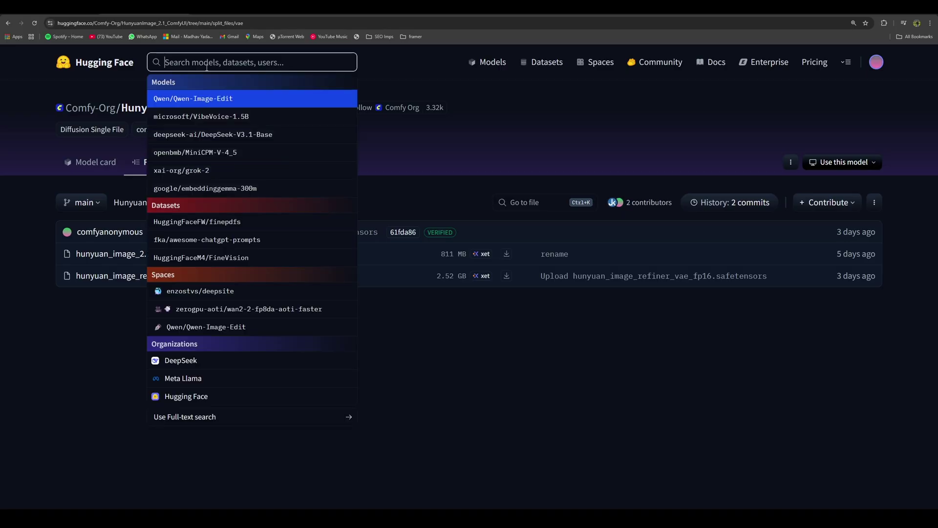
Search 'hunyuan image' and open the split_files folder of Comfy-Org/HunyuanImage_2.1_ComfyUI
text(hunyuan)
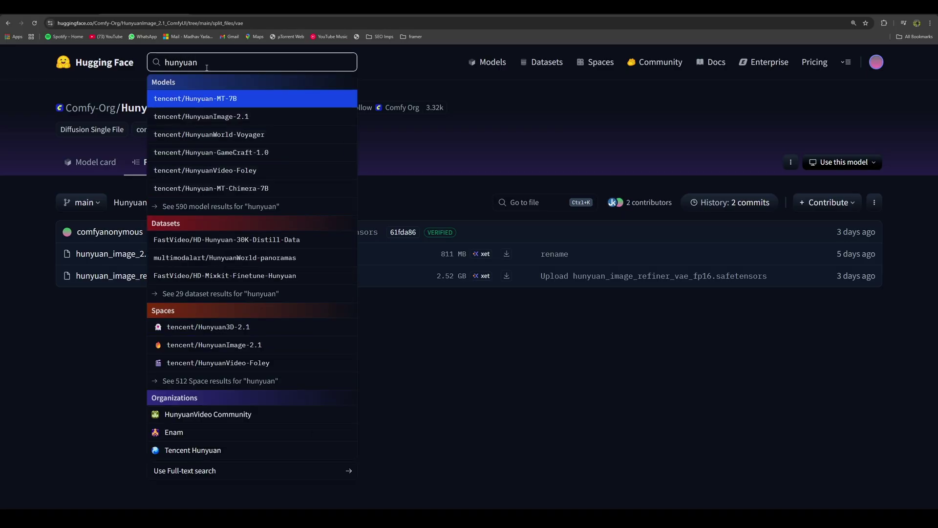
text( image)
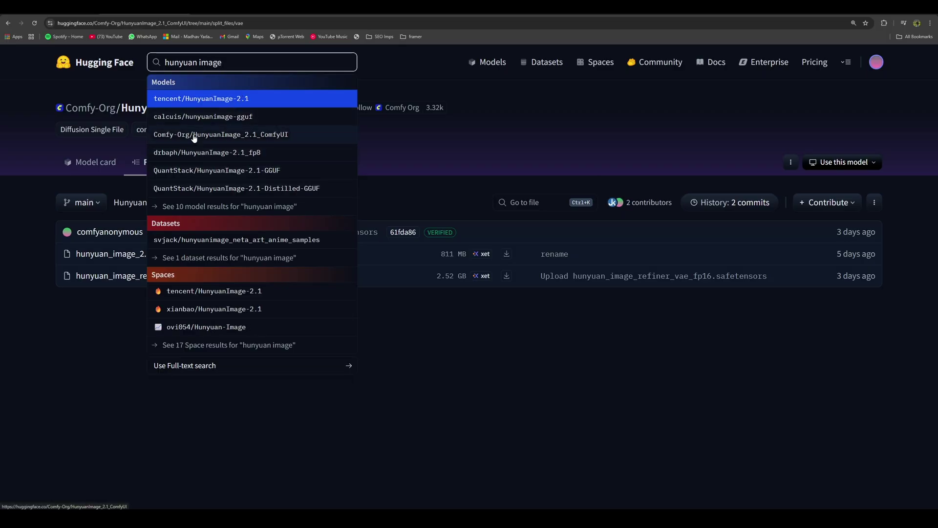
click(218, 139)
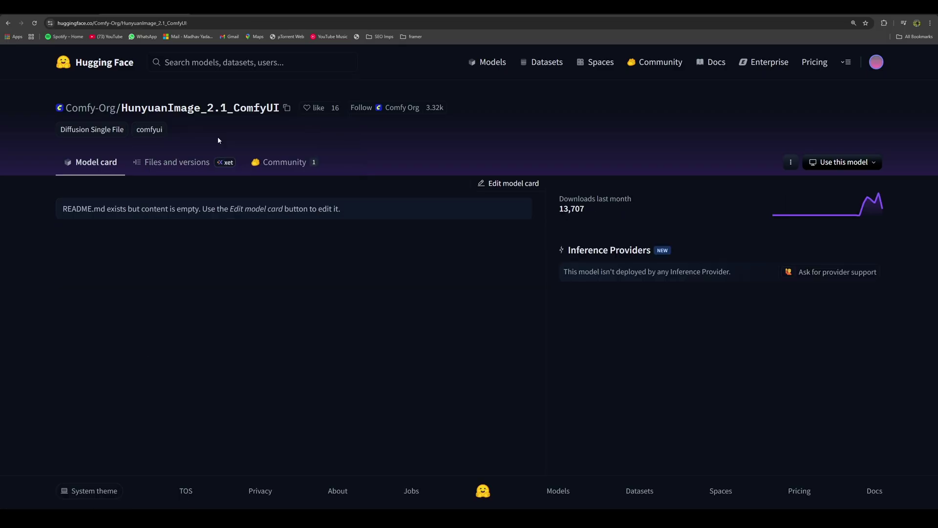
click(166, 163)
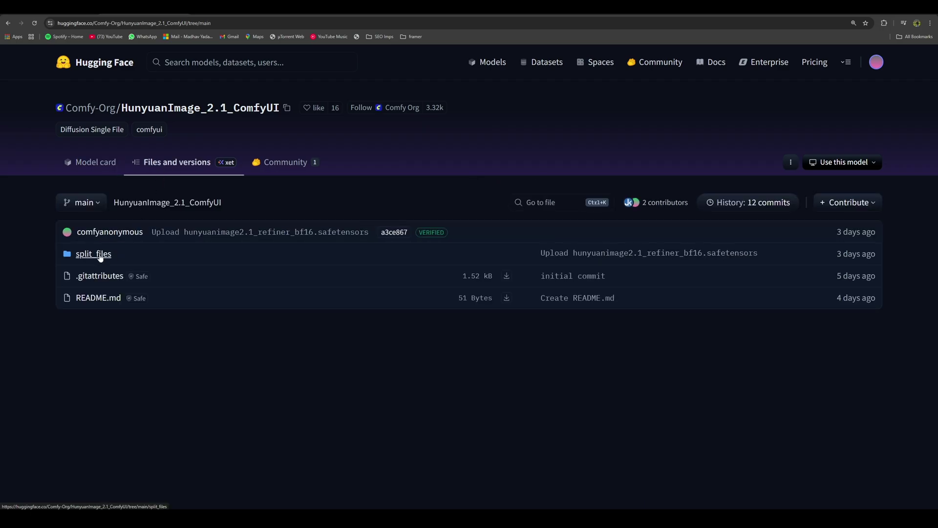
click(92, 255)
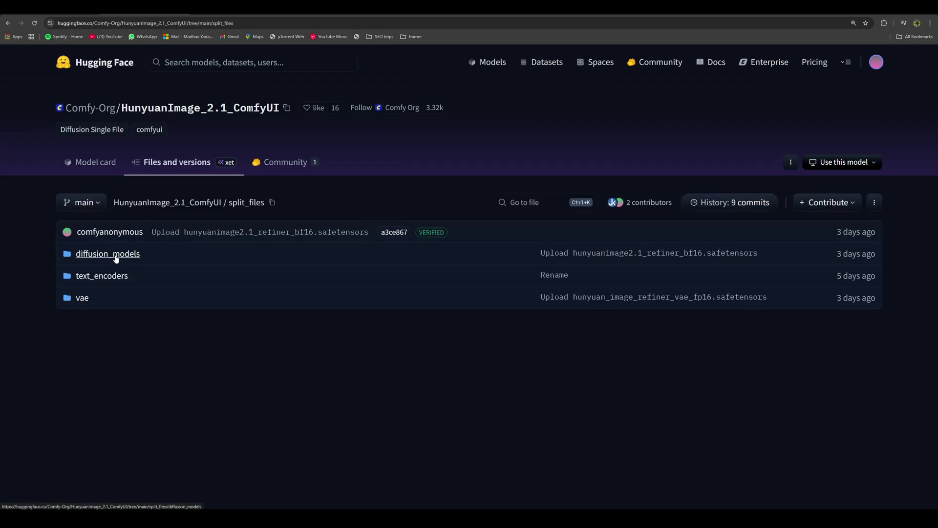
Look inside the diffusion_models, text_encoders and vae folders in turn
click(116, 258)
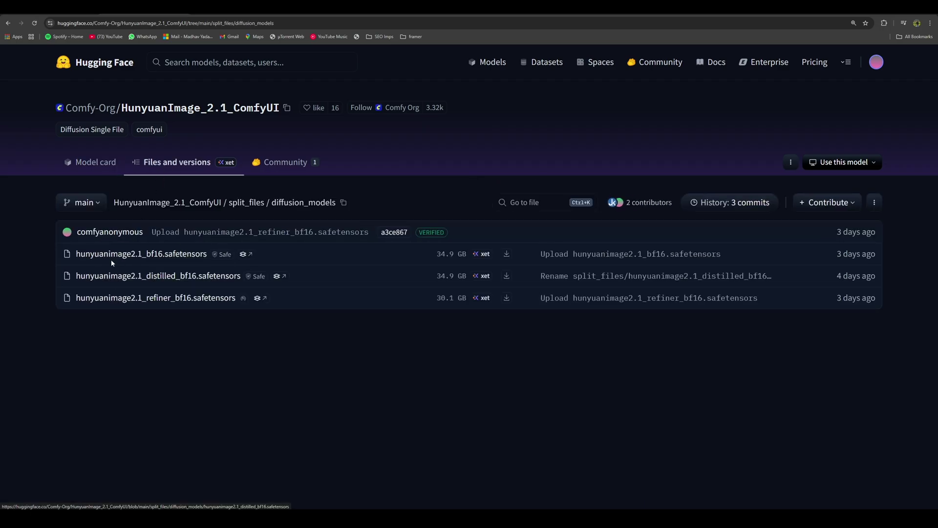
click(8, 23)
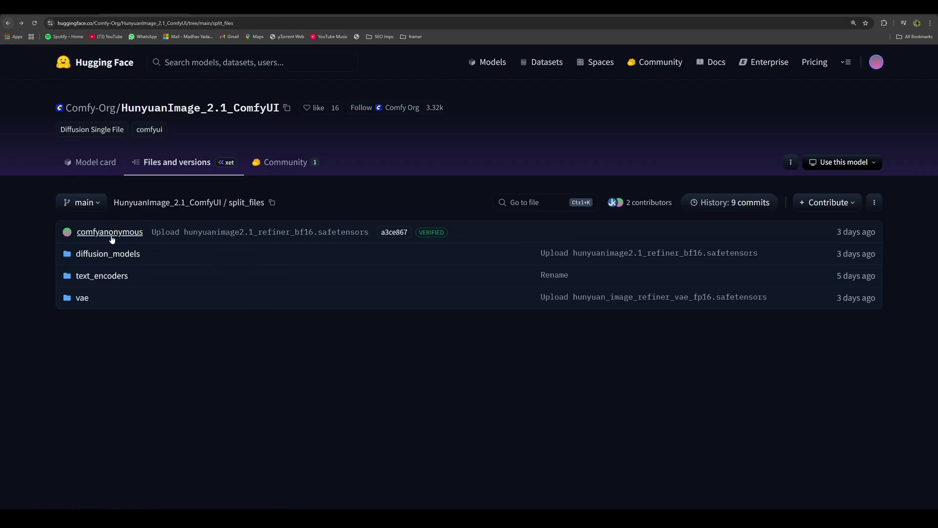
click(107, 277)
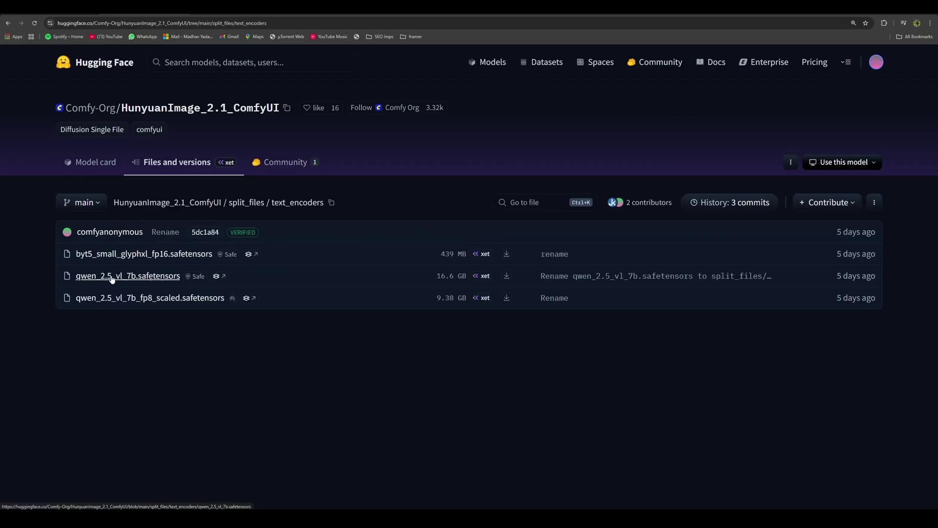
key(alt+Left)
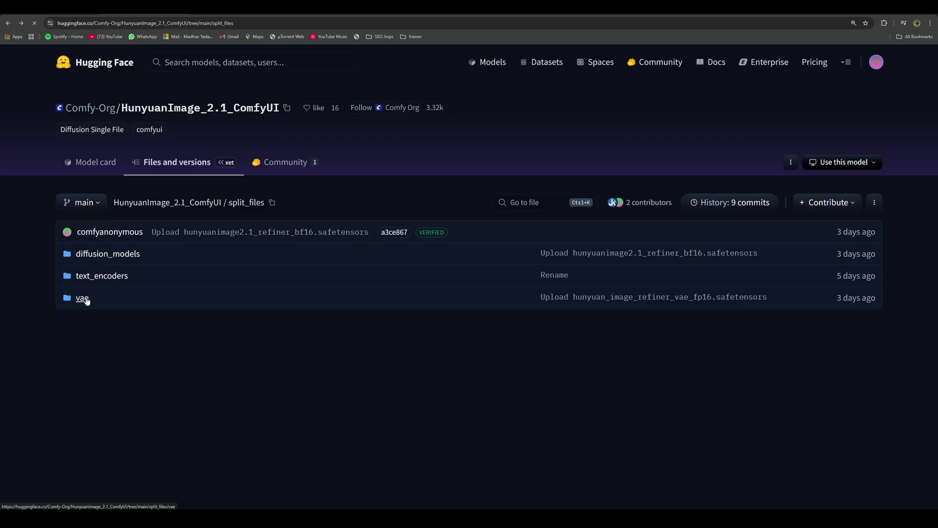
click(85, 299)
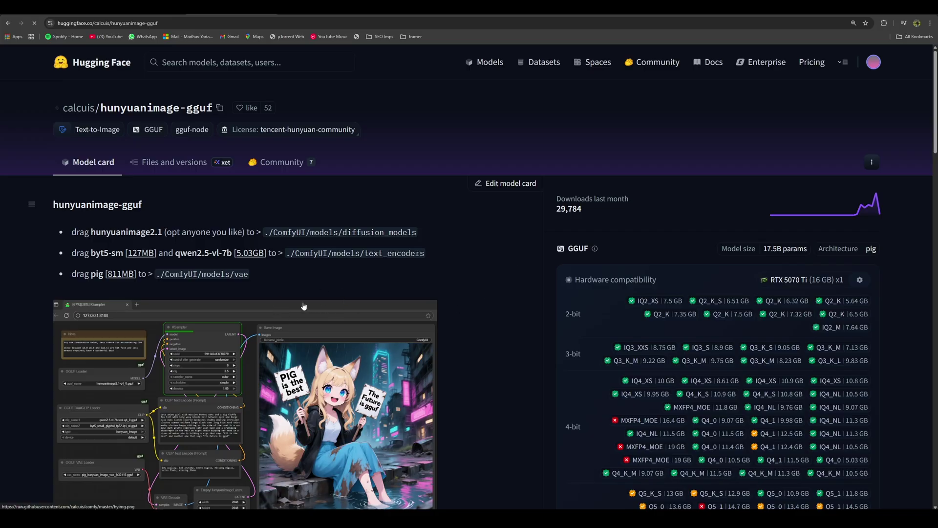
Read the hunyuanimage-gguf model card and check its local apps and hardware settings
scroll(281, 297, down, 2)
scroll(281, 297, up, 2)
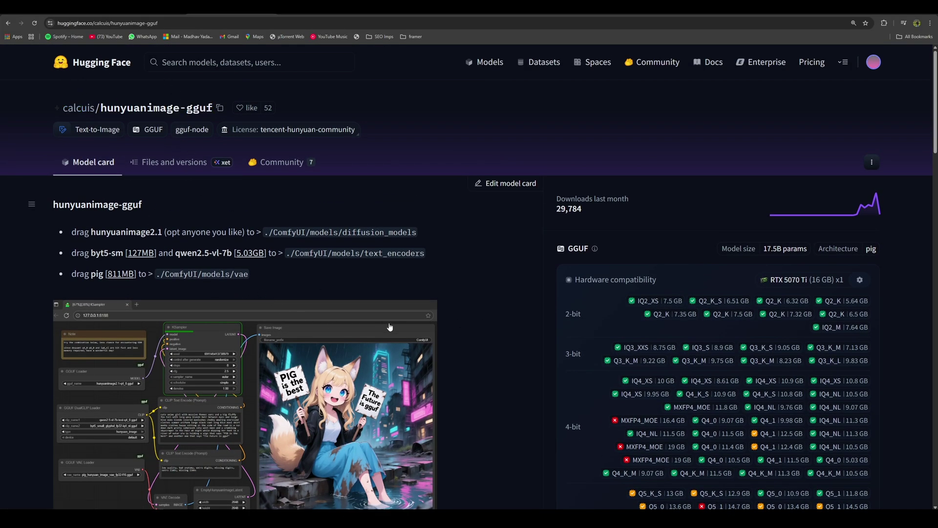
scroll(485, 327, down, 2)
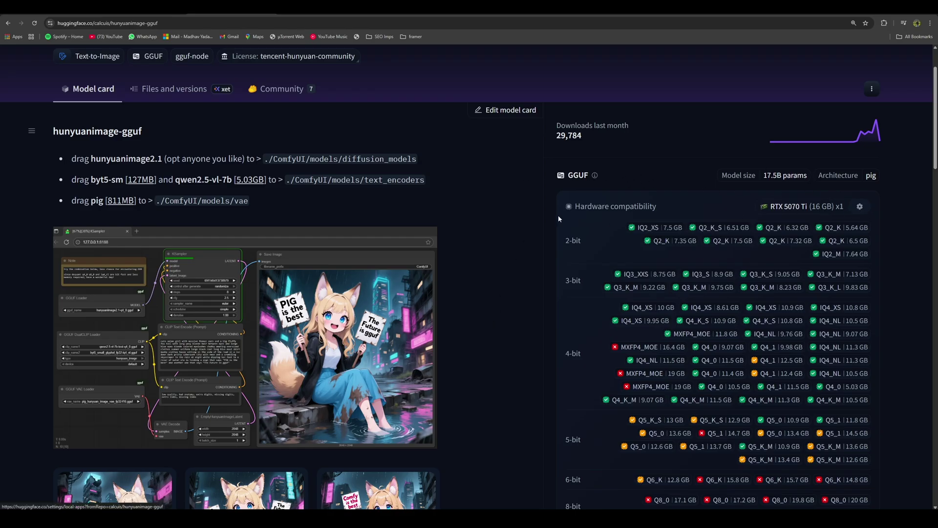
click(859, 206)
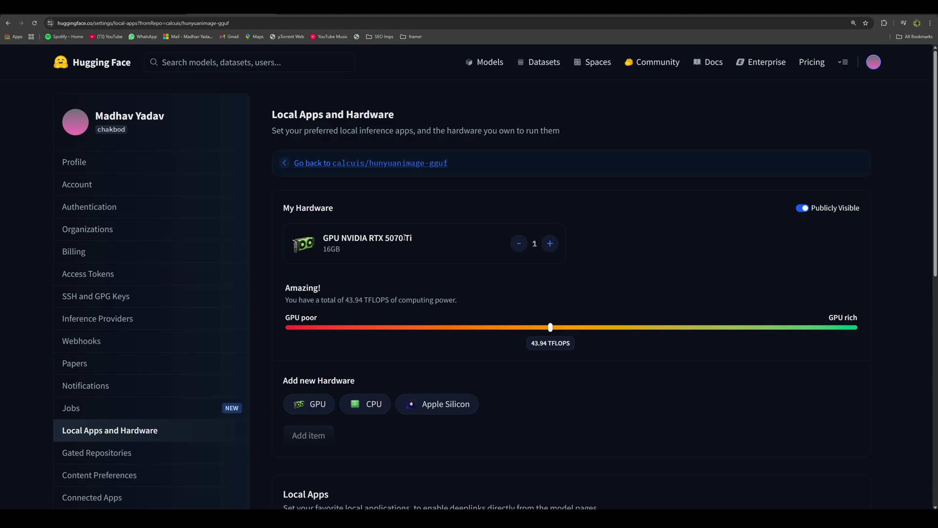
click(8, 23)
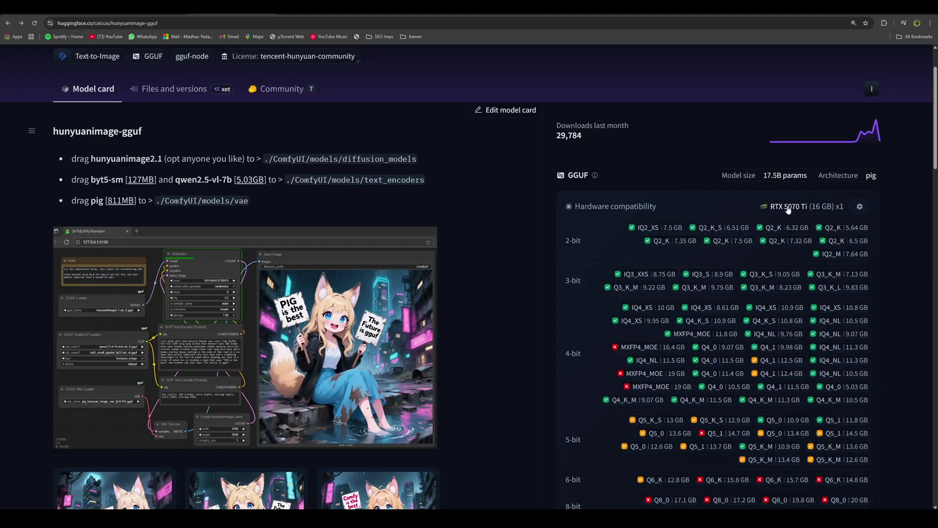
Scroll through the repository's list of GGUF model files
scroll(644, 239, down, 3)
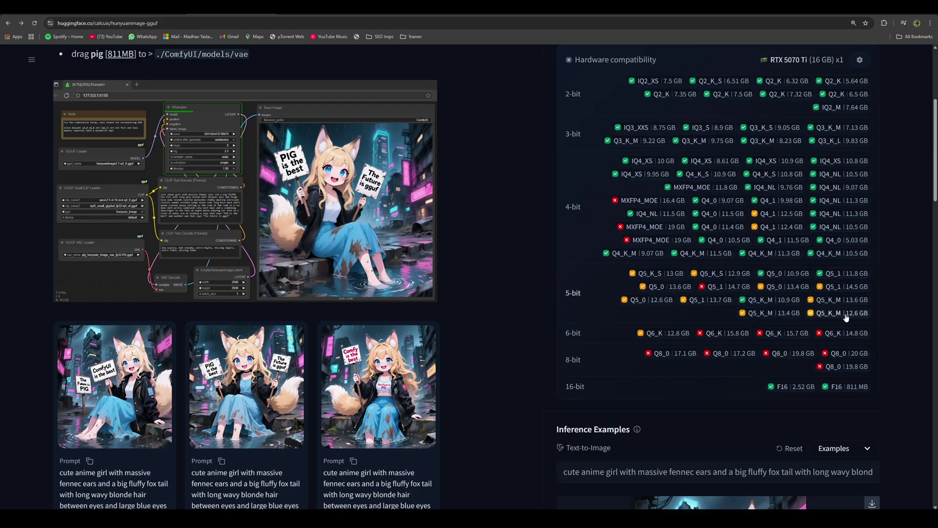
scroll(607, 325, up, 5)
click(183, 163)
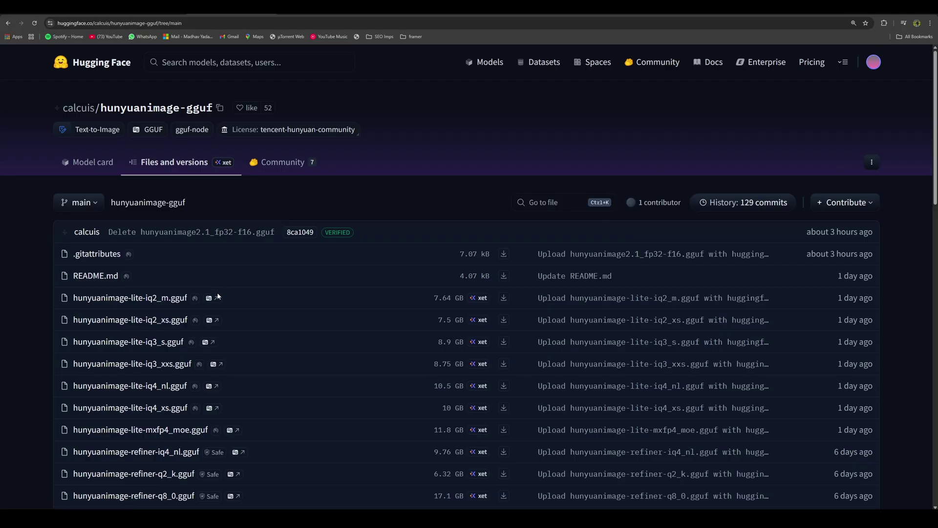
scroll(218, 296, down, 5)
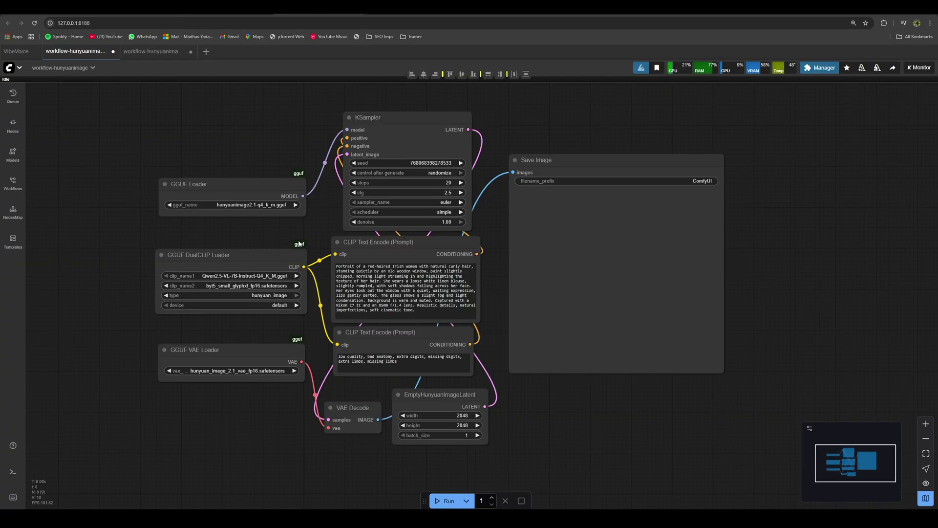
scroll(299, 244, up, 3)
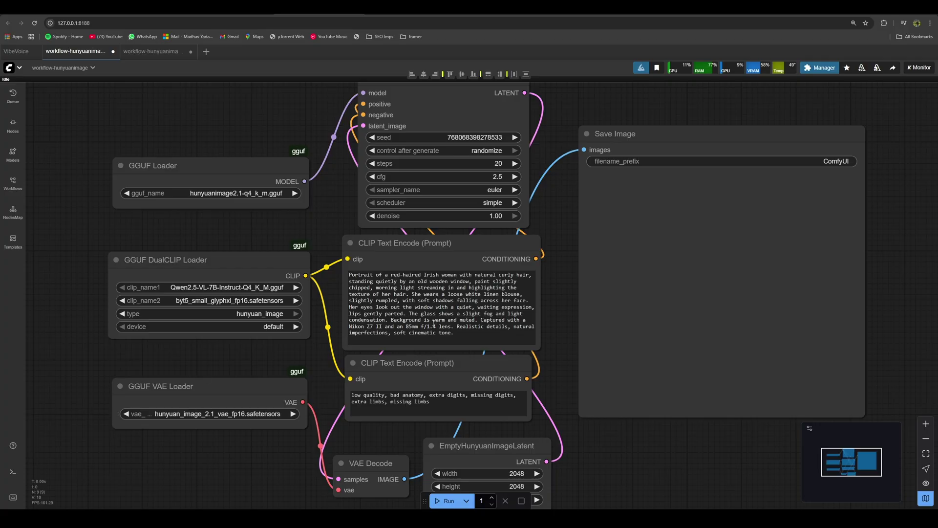
Review the red-haired Irish woman prompt and run the HunyuanImage GGUF workflow
scroll(537, 291, down, 3)
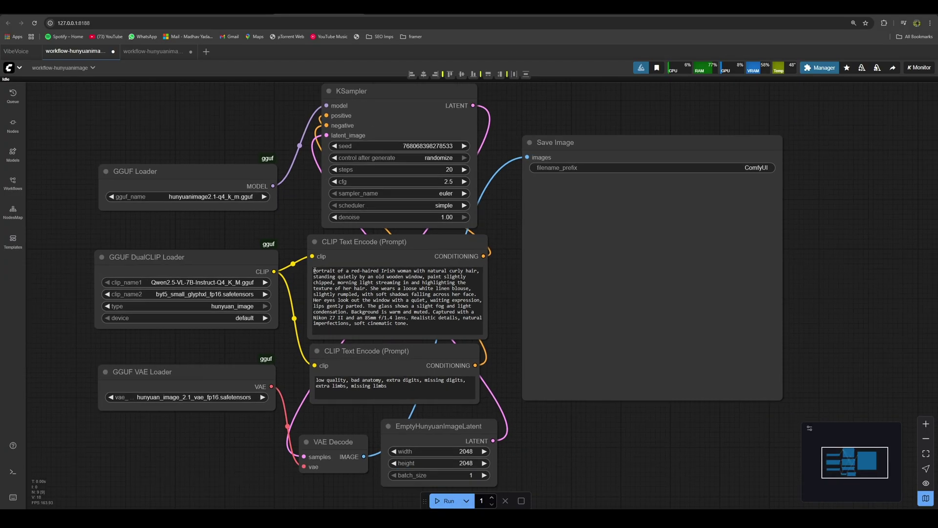
drag(314, 271, 410, 327)
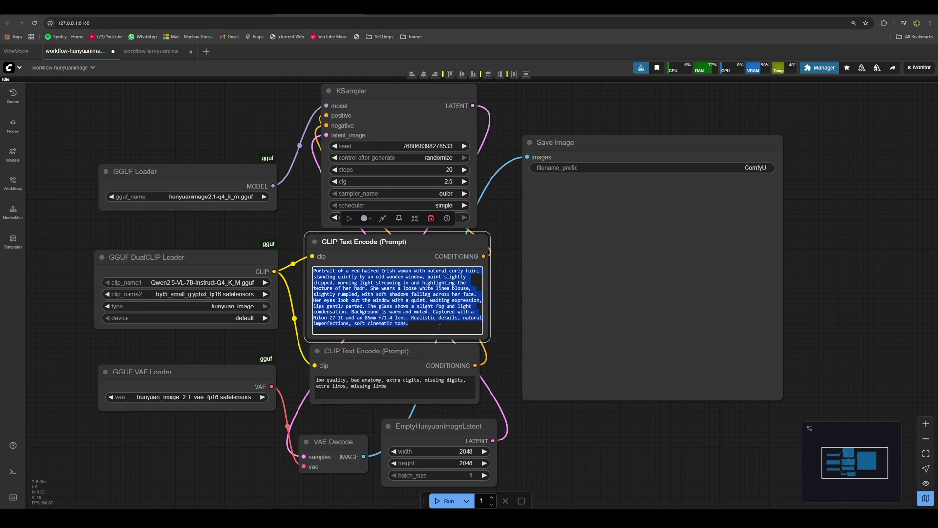
click(435, 326)
click(446, 500)
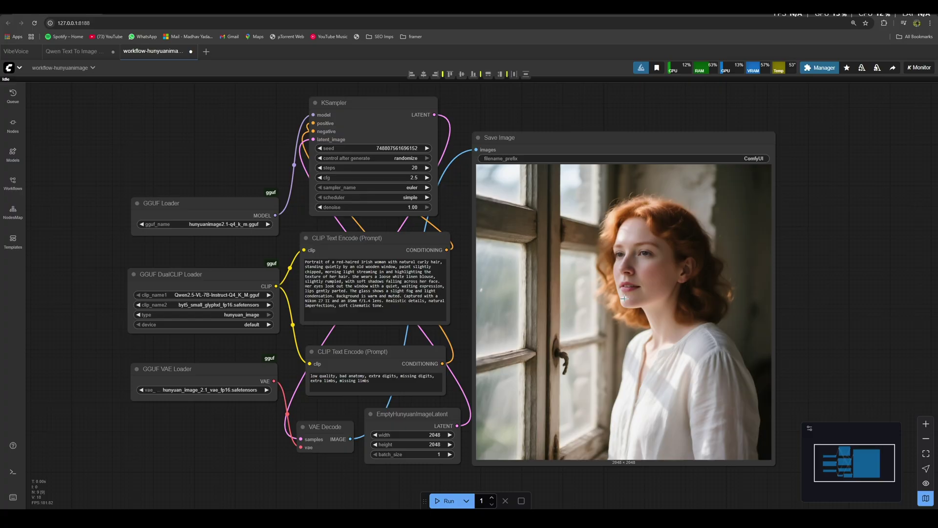
Zoom and pan over the finished 2048×2048 window portrait in Save Image
scroll(624, 298, up, 3)
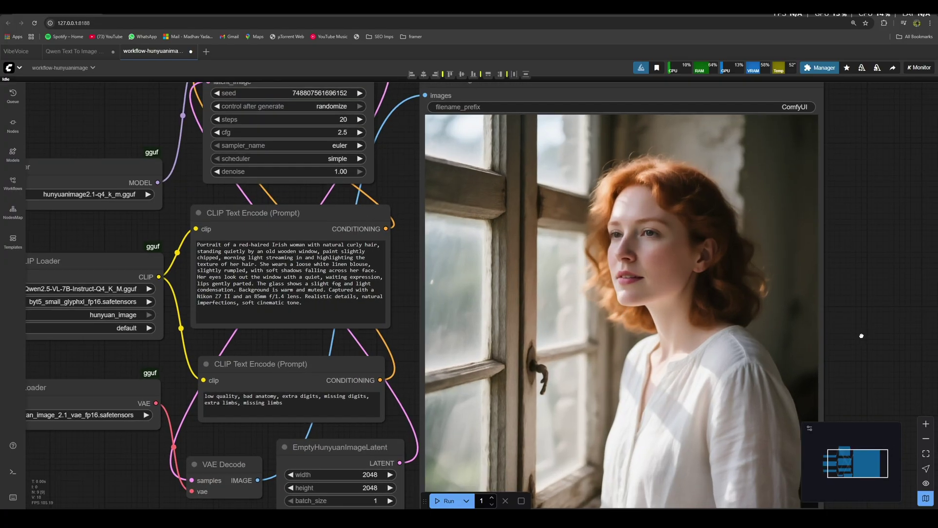
drag(839, 336, 784, 318)
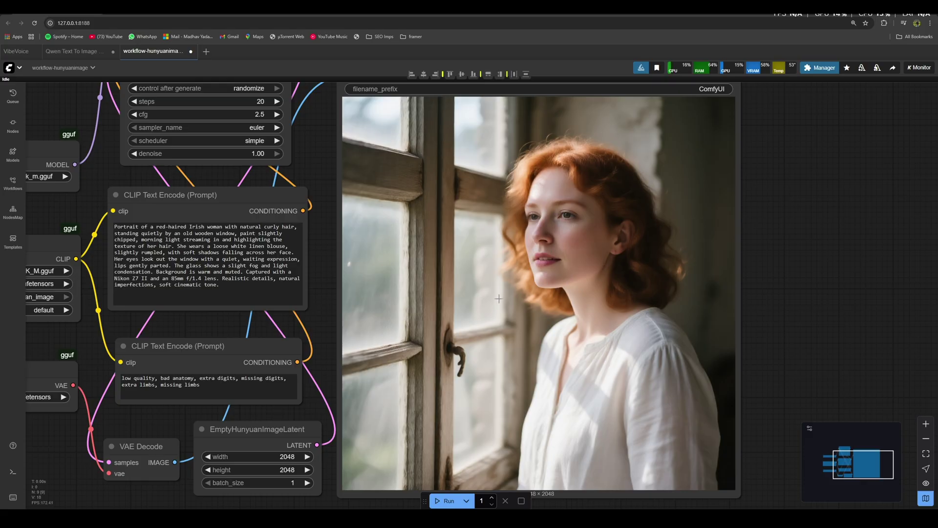
scroll(518, 296, down, 2)
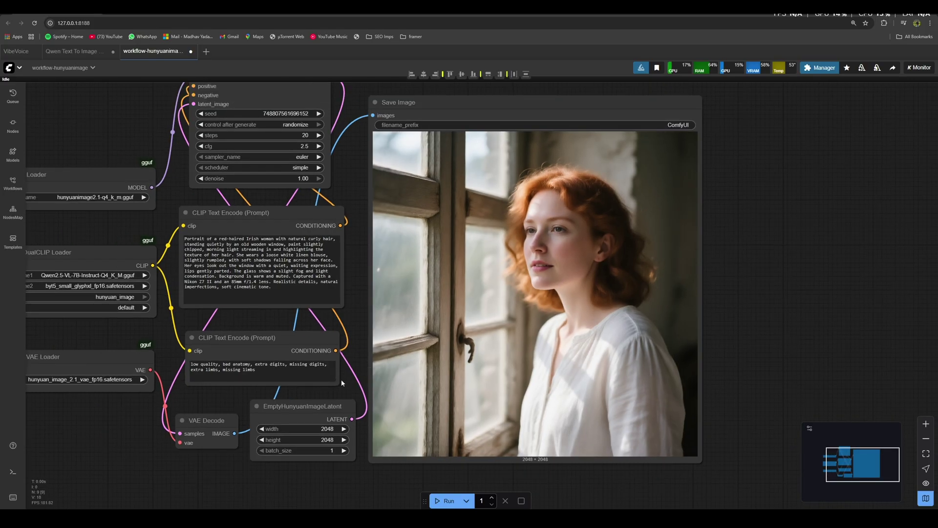
scroll(341, 380, left, 3)
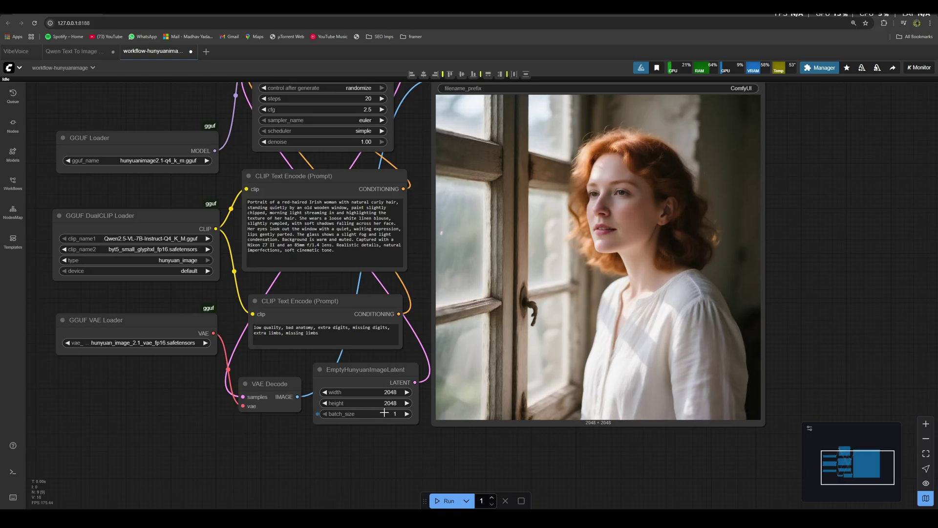
scroll(395, 406, up, 4)
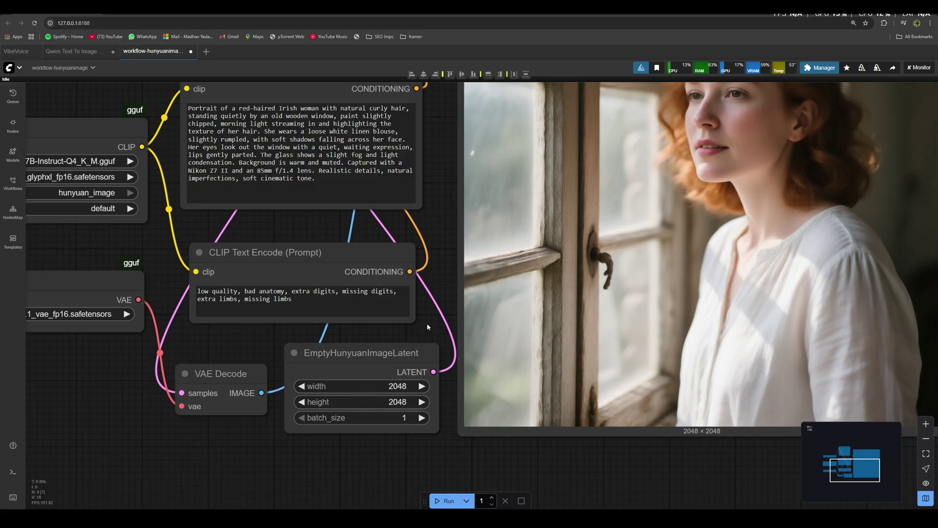
scroll(432, 317, down, 3)
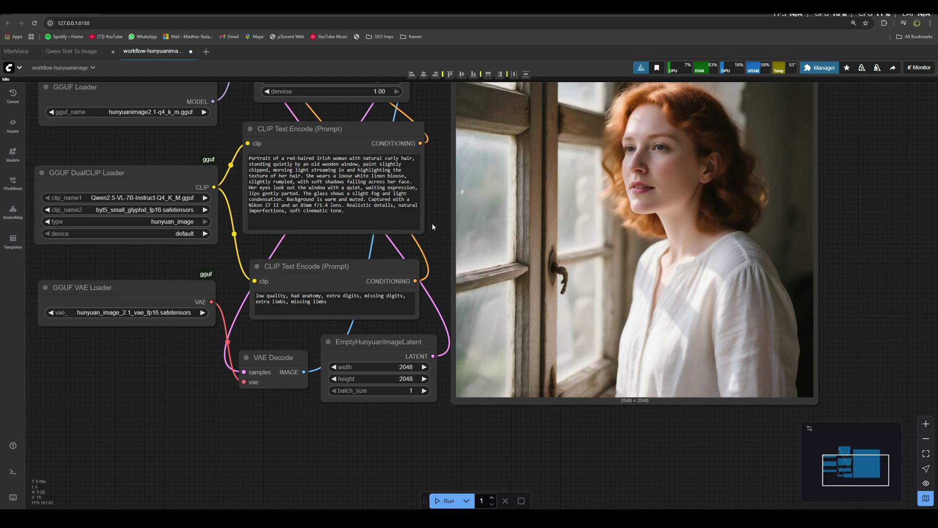
Frame the Save Image and KSampler nodes and show the queue with 102.11s and 266.28s runs
drag(431, 195, 465, 295)
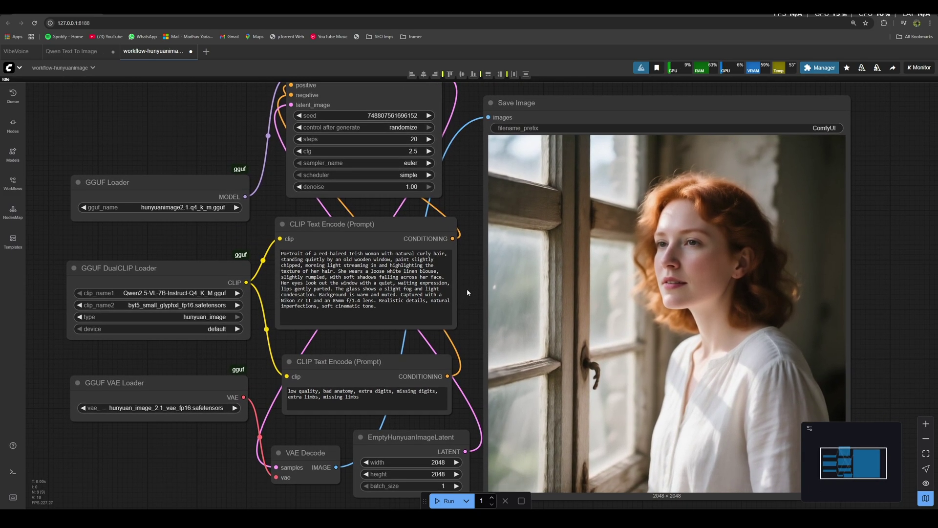
scroll(467, 289, down, 1)
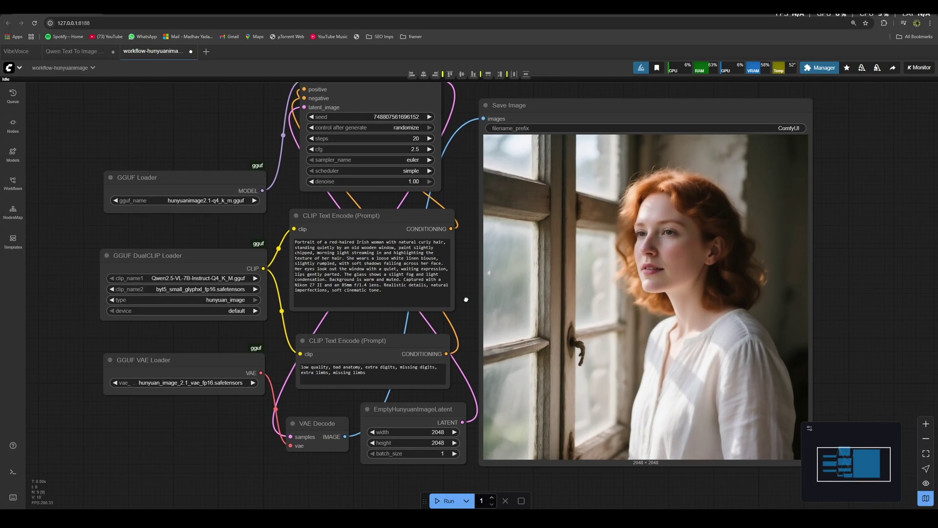
click(13, 96)
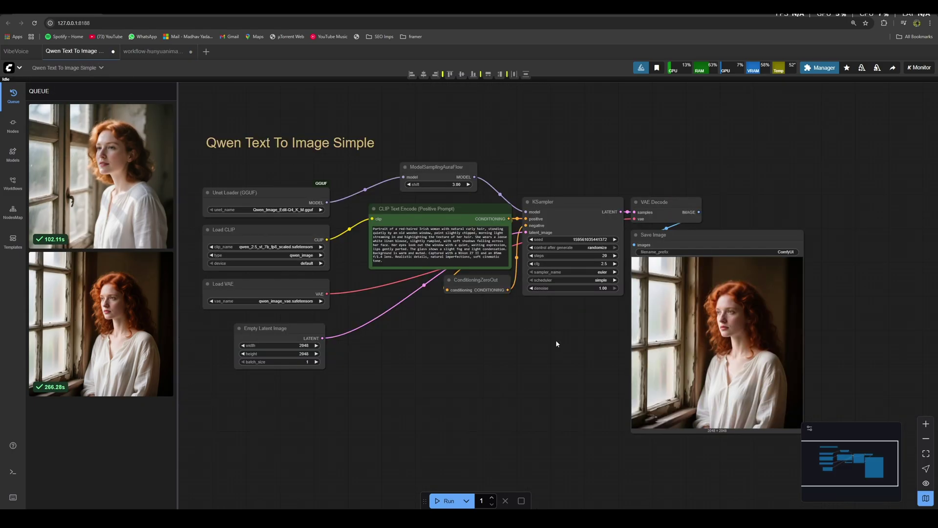
scroll(576, 376, up, 6)
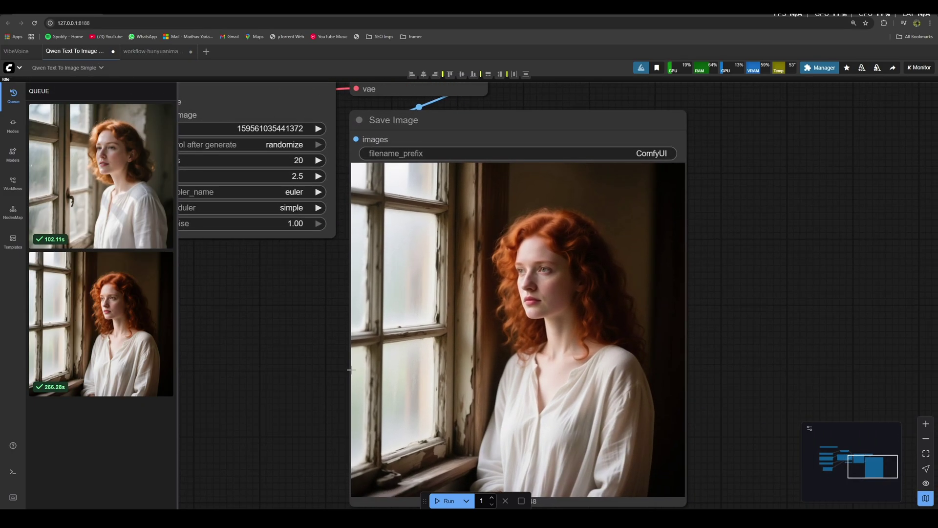
scroll(283, 337, down, 3)
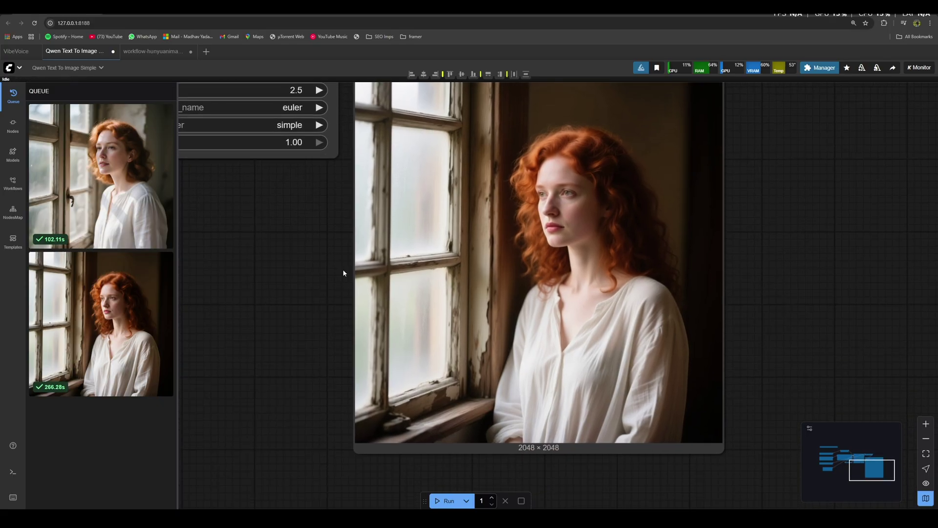
drag(266, 295, 324, 310)
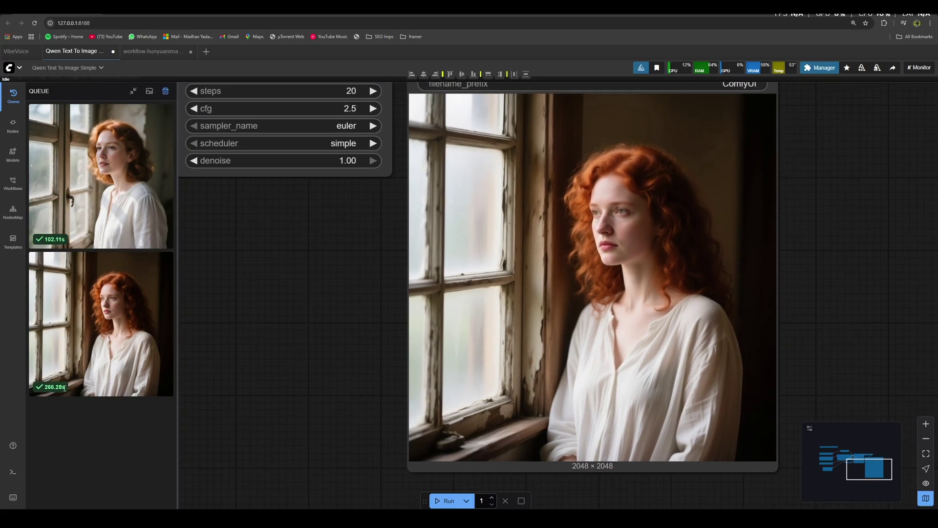
scroll(241, 321, down, 3)
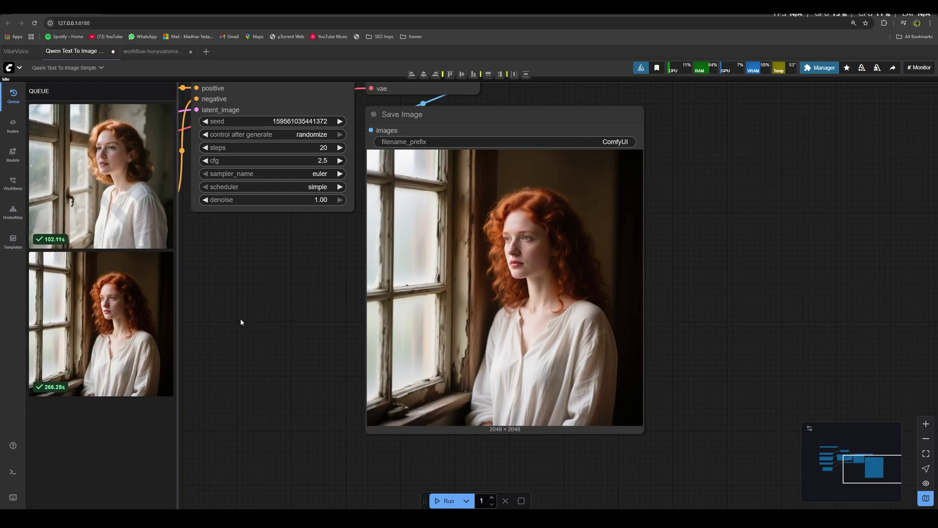
drag(241, 321, 437, 375)
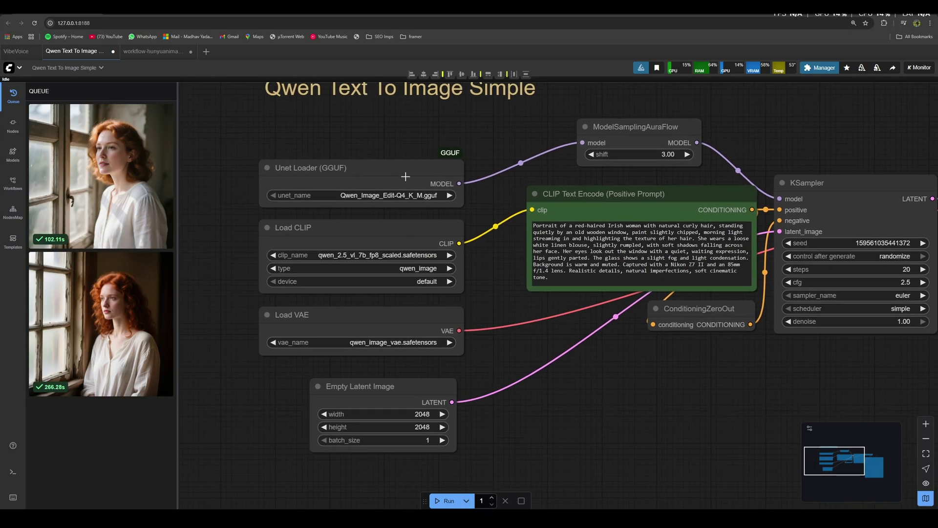
Switch to the workflow-hunyuanimage tab and frame the blonde selfie prompt and its output
click(151, 51)
drag(308, 341, 418, 340)
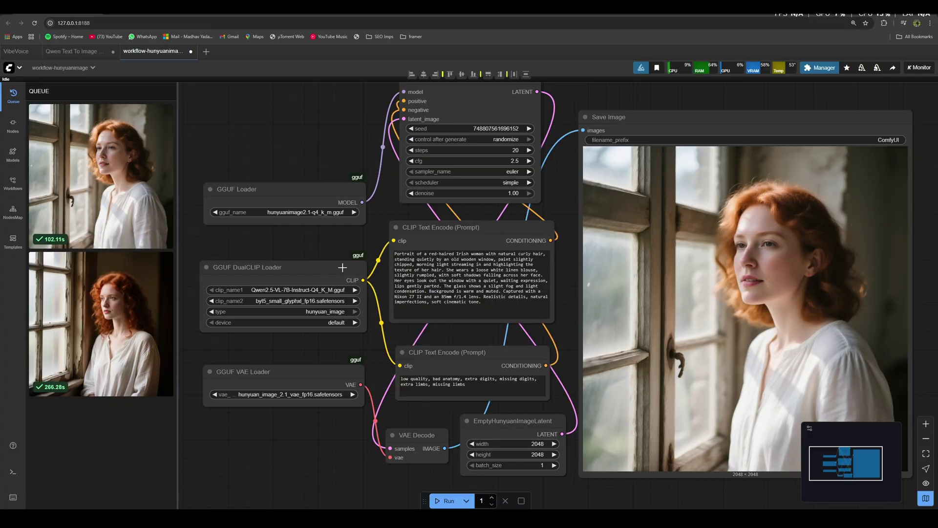
drag(571, 228, 530, 231)
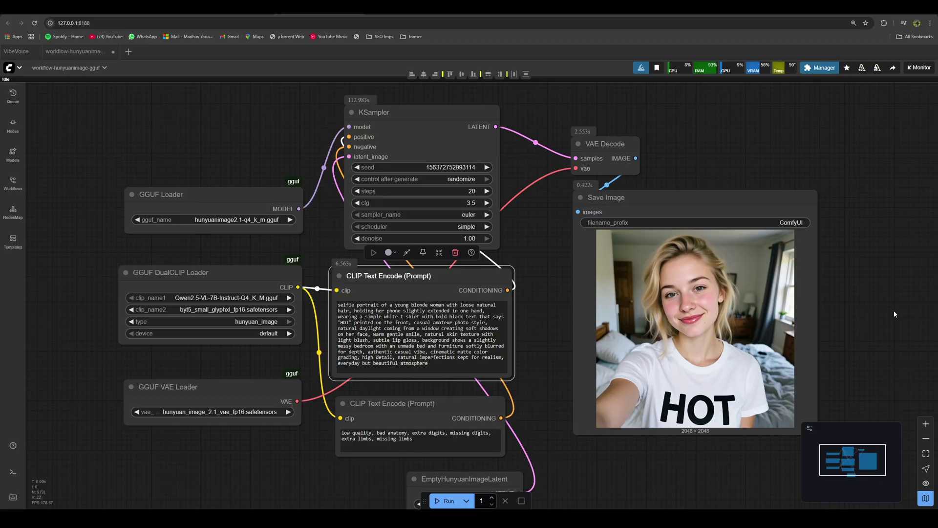
drag(893, 310, 845, 297)
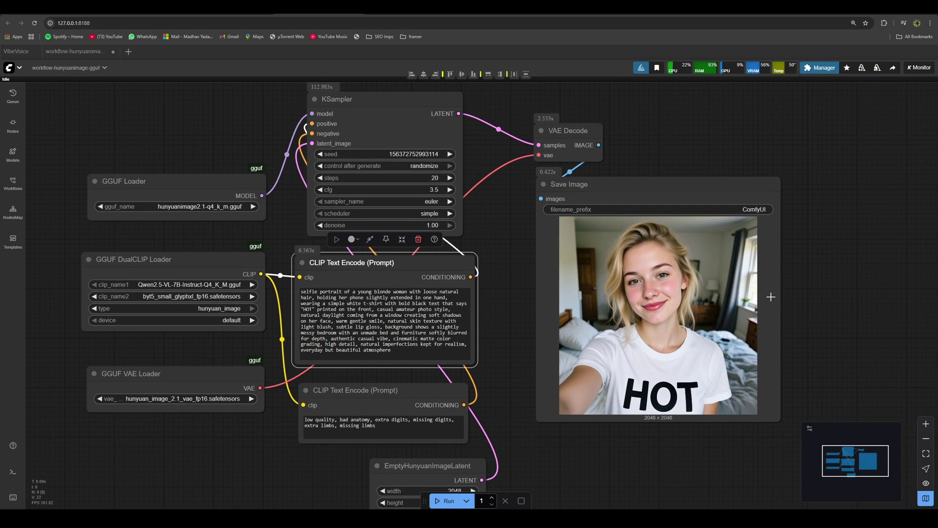
scroll(770, 297, up, 4)
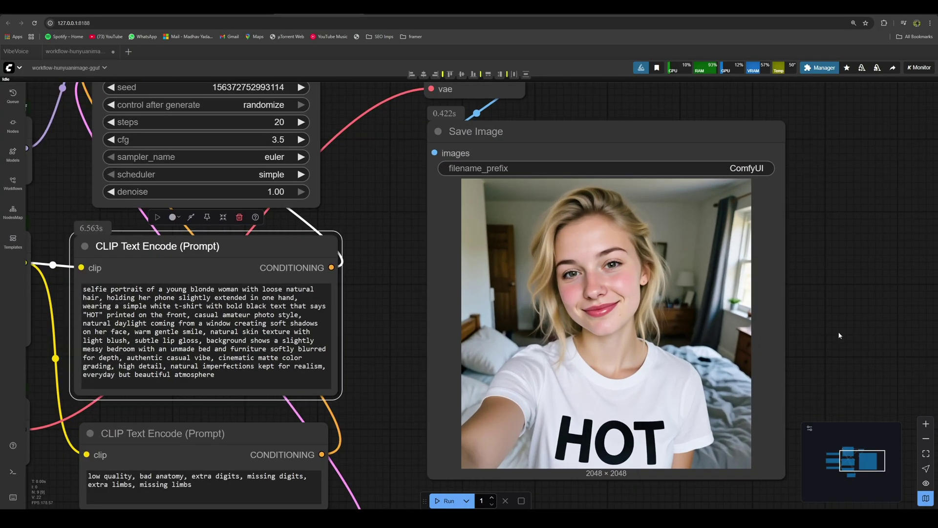
drag(839, 335, 880, 292)
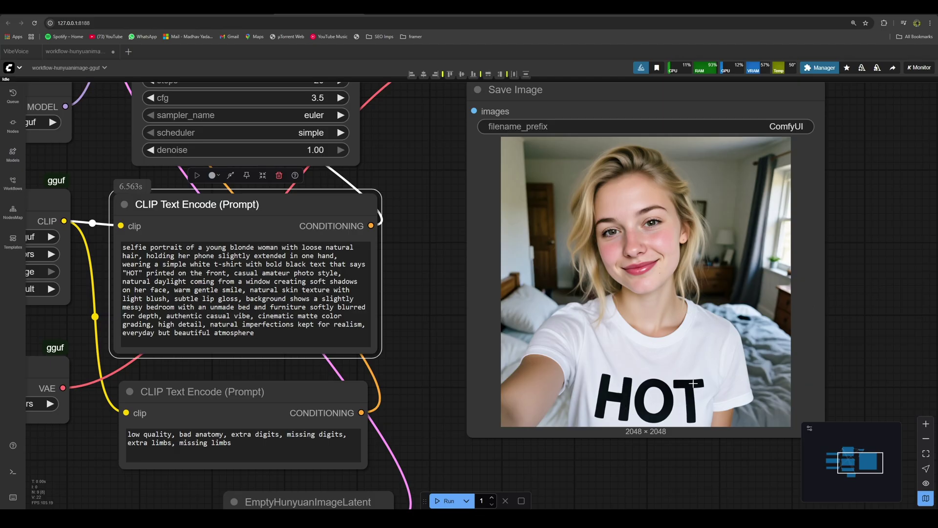
Adjust the view and queue another generation of the selfie prompt
scroll(612, 366, down, 1)
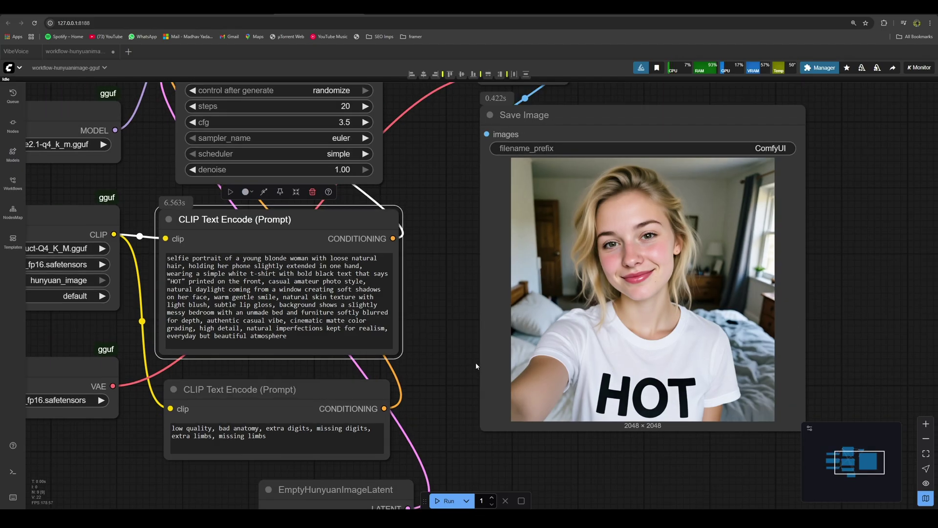
drag(476, 363, 514, 356)
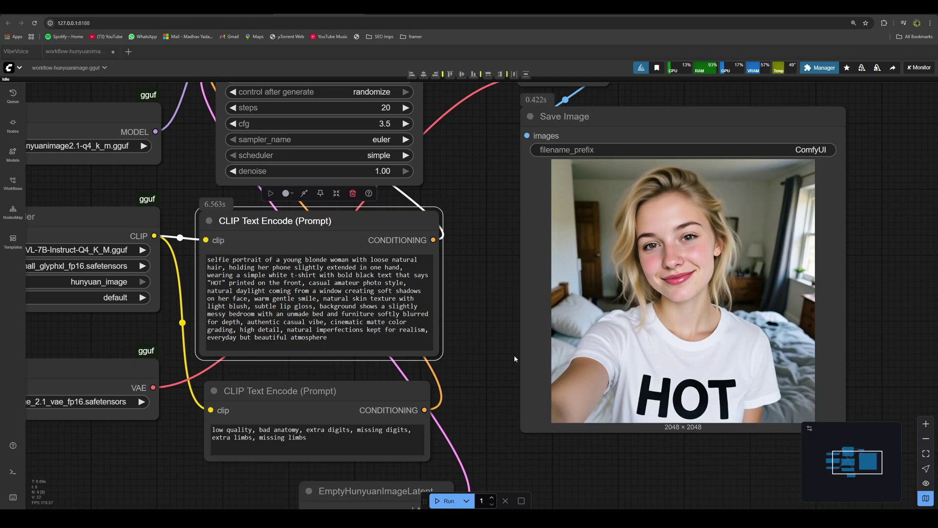
click(444, 502)
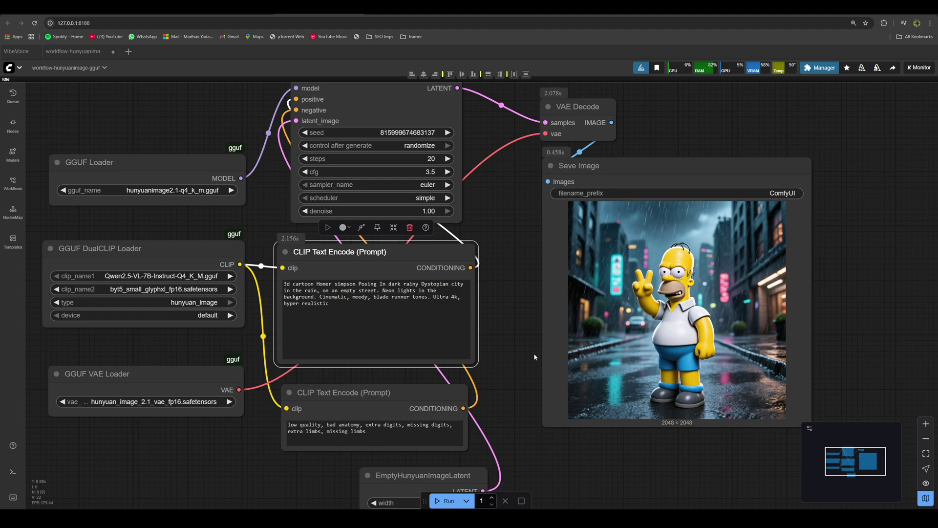
drag(500, 306, 468, 299)
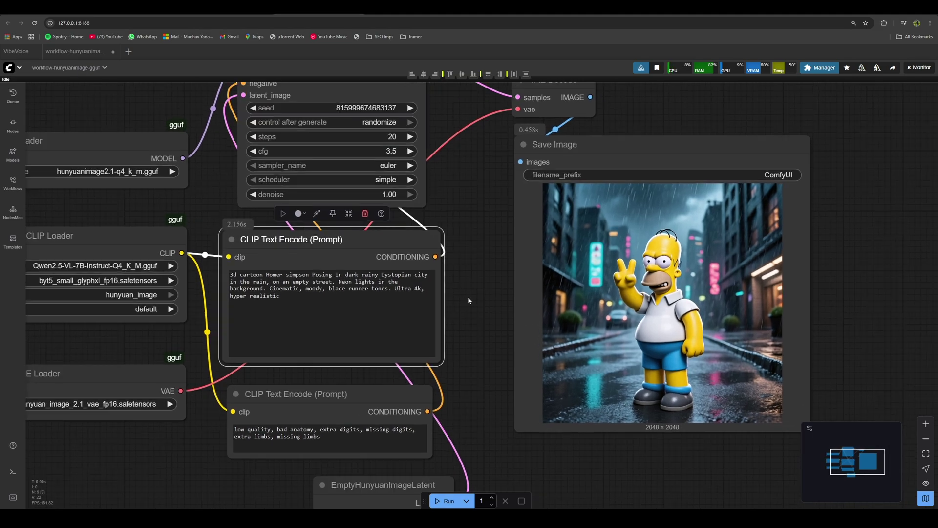
scroll(468, 297, up, 2)
drag(477, 297, 328, 286)
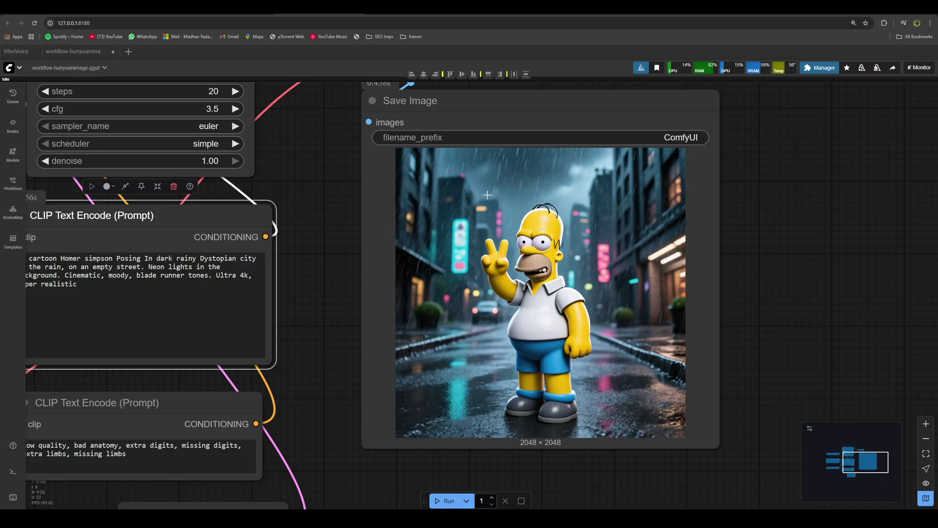
drag(388, 377, 564, 392)
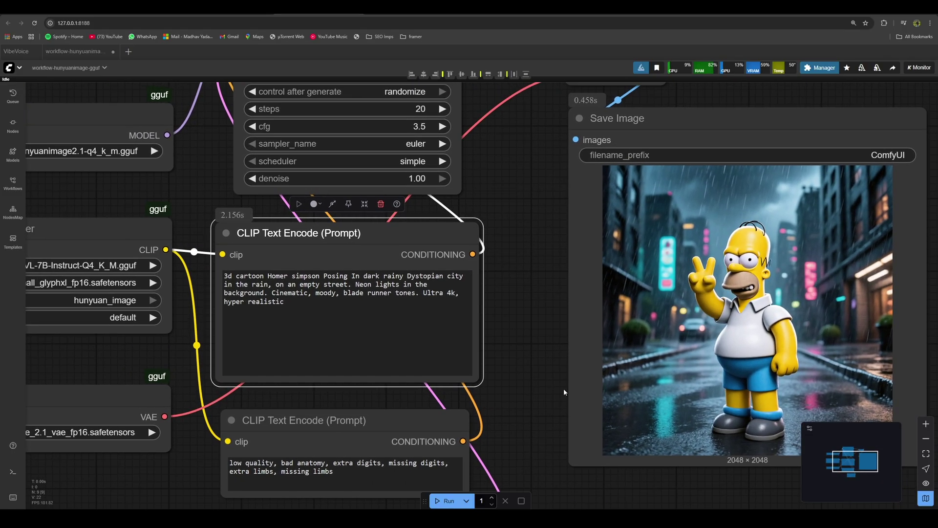
click(323, 321)
key(ctrl+a)
triple_click(239, 286)
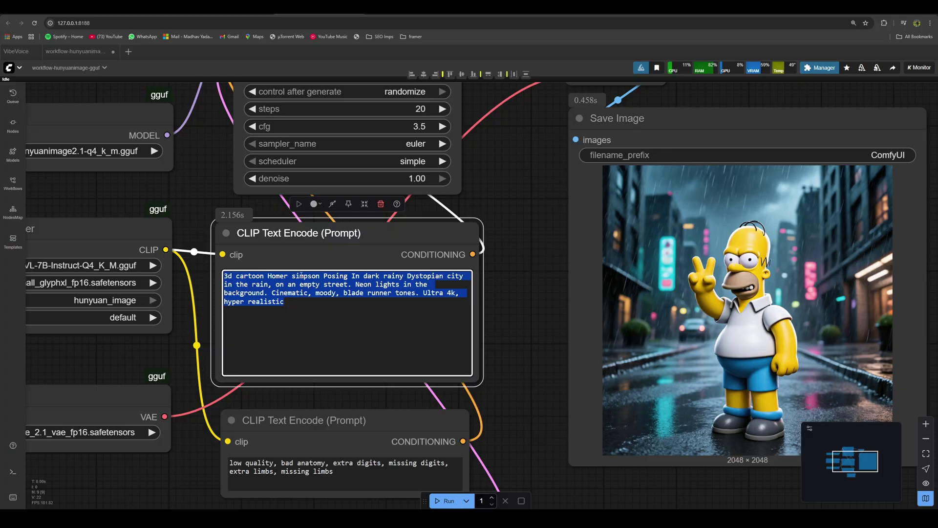
click(410, 320)
scroll(637, 334, right, 5)
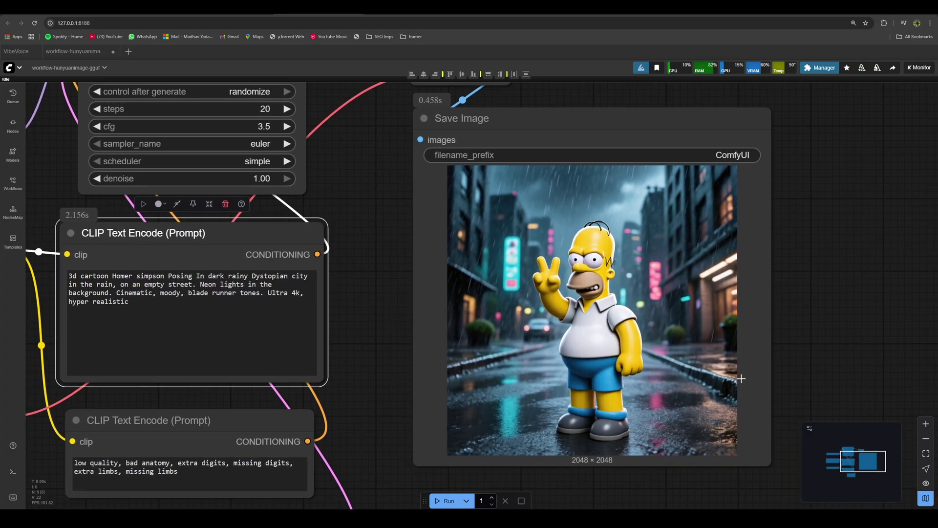
drag(343, 345, 559, 324)
scroll(573, 347, down, 1)
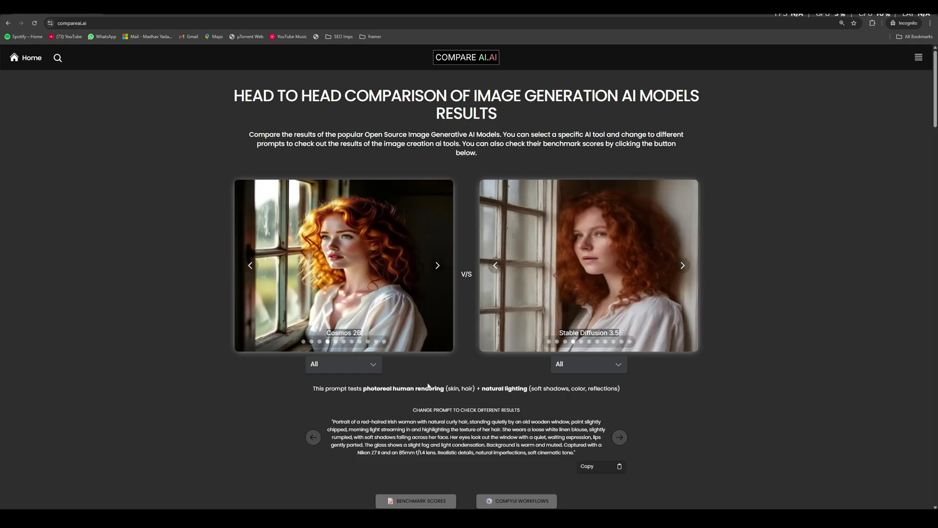
Choose Hunyuan Image 2.1 in the left model dropdown, opposite Cosmos 2B's portrait
click(342, 366)
scroll(341, 420, down, 3)
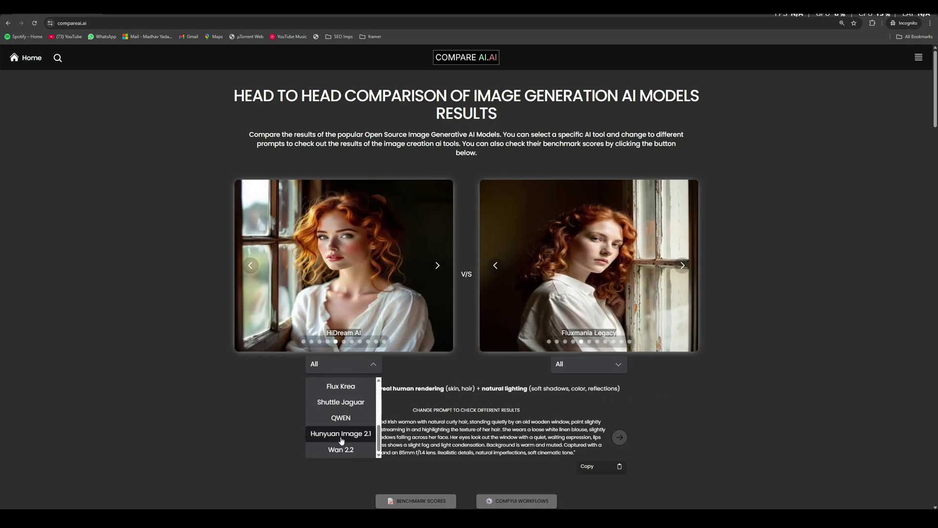
click(341, 438)
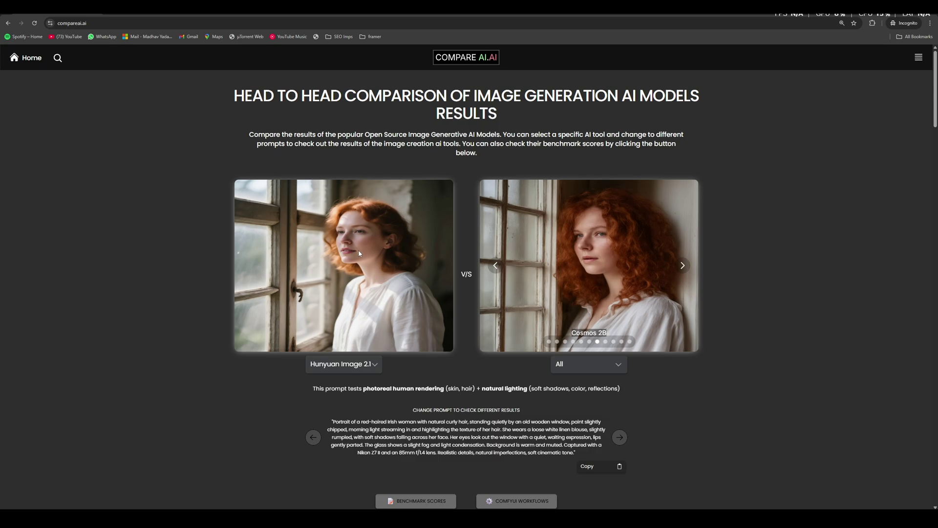
Move to the Sukayo Baka action-figure prompt and pick Hunyuan Image 2.1 on the left
click(619, 437)
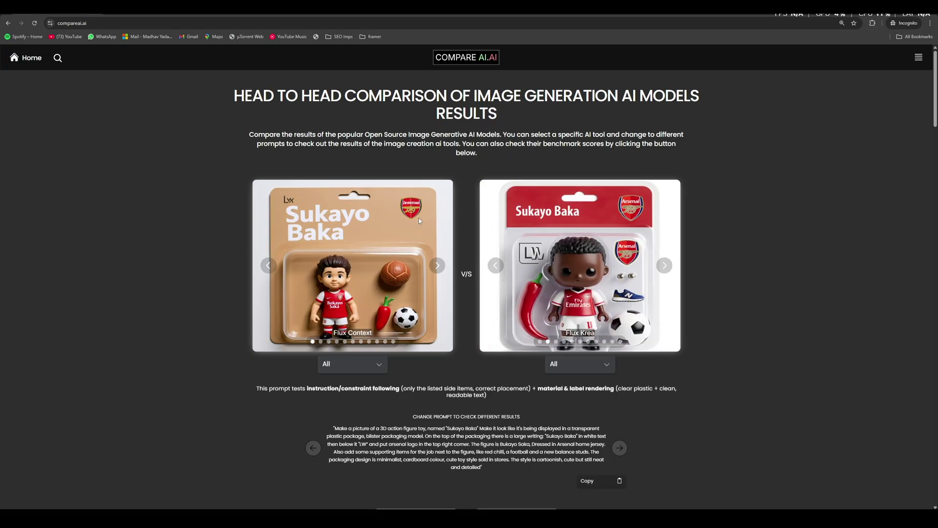
click(353, 364)
scroll(348, 425, down, 3)
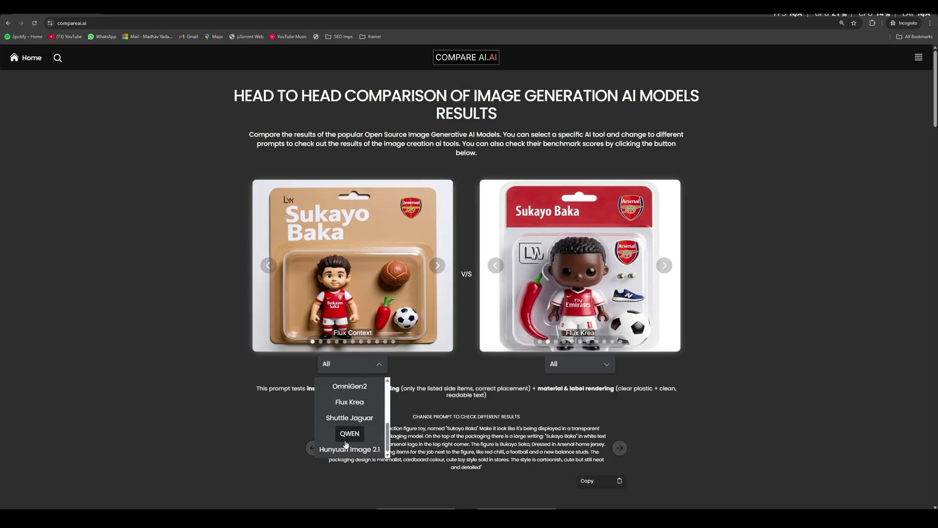
click(348, 448)
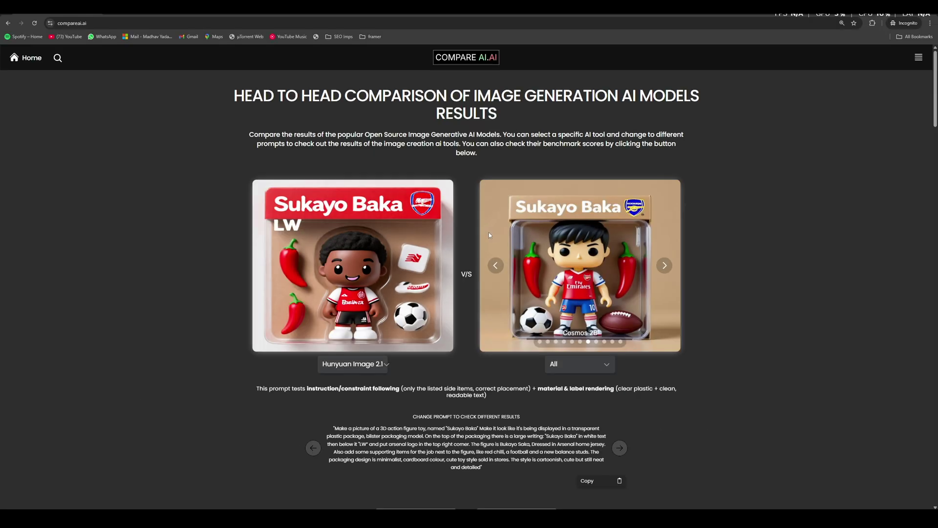
Scroll down the page and back to review the action-figure comparison
scroll(488, 235, down, 4)
scroll(488, 246, down, 4)
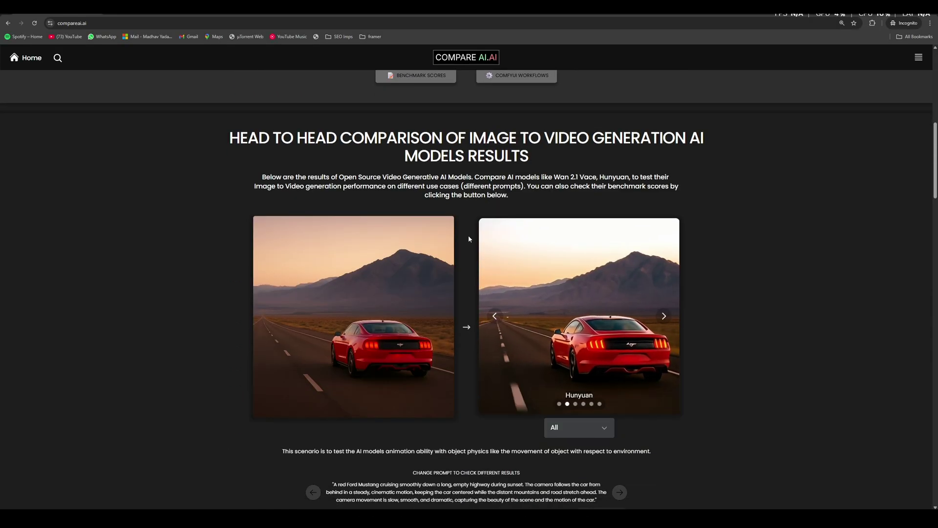
scroll(471, 241, down, 10)
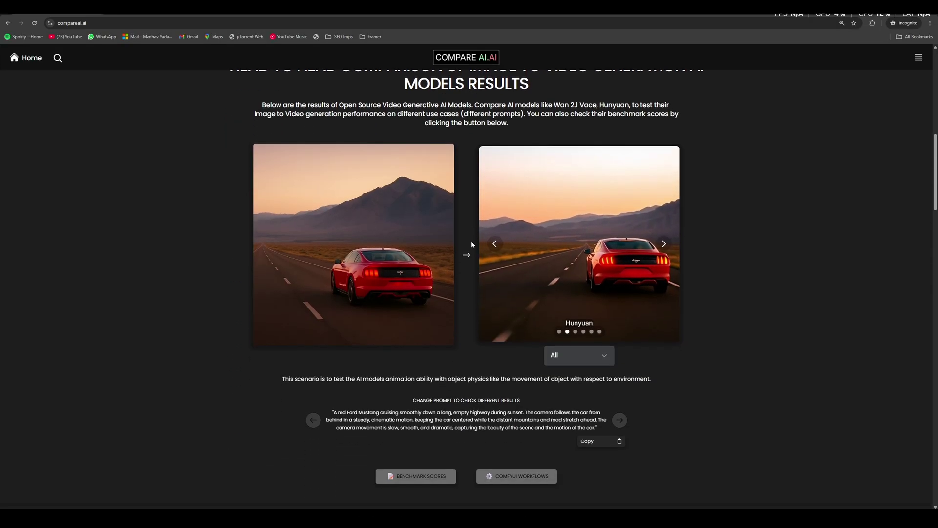
scroll(475, 239, up, 12)
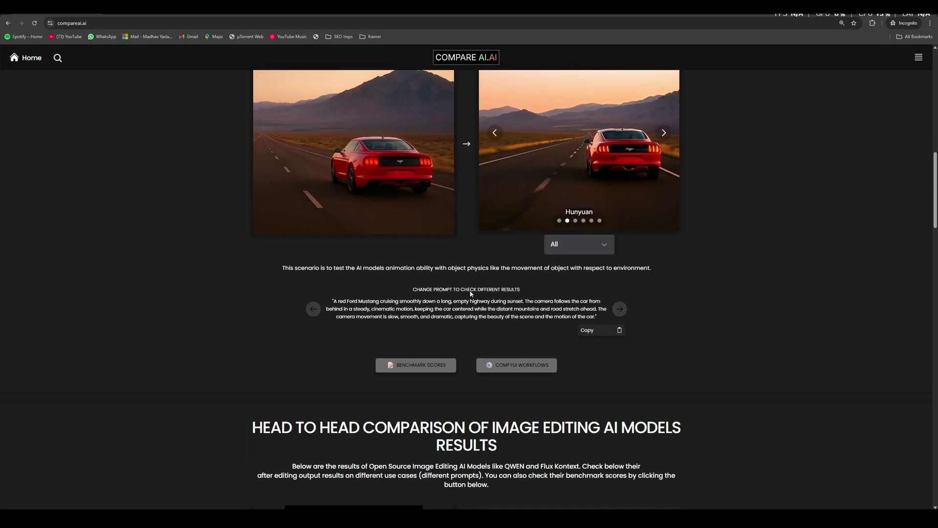
scroll(470, 289, up, 6)
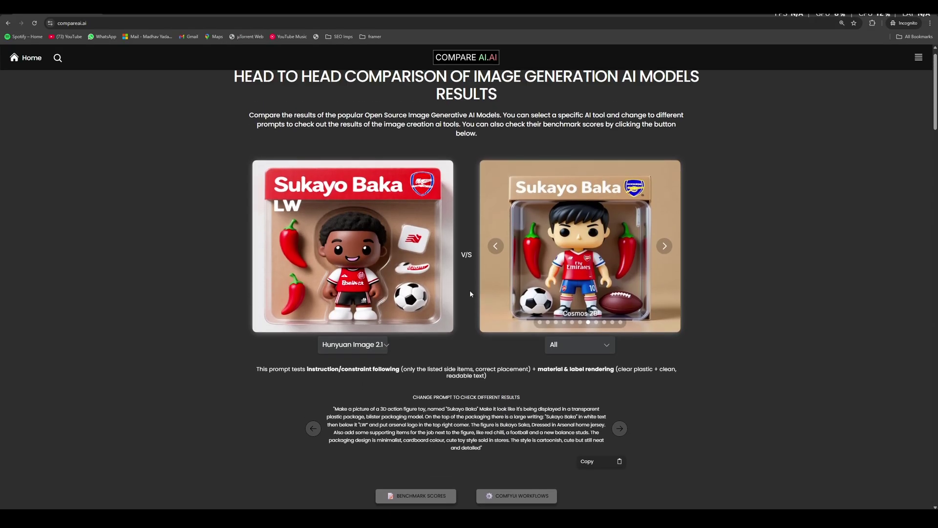
scroll(464, 296, down, 2)
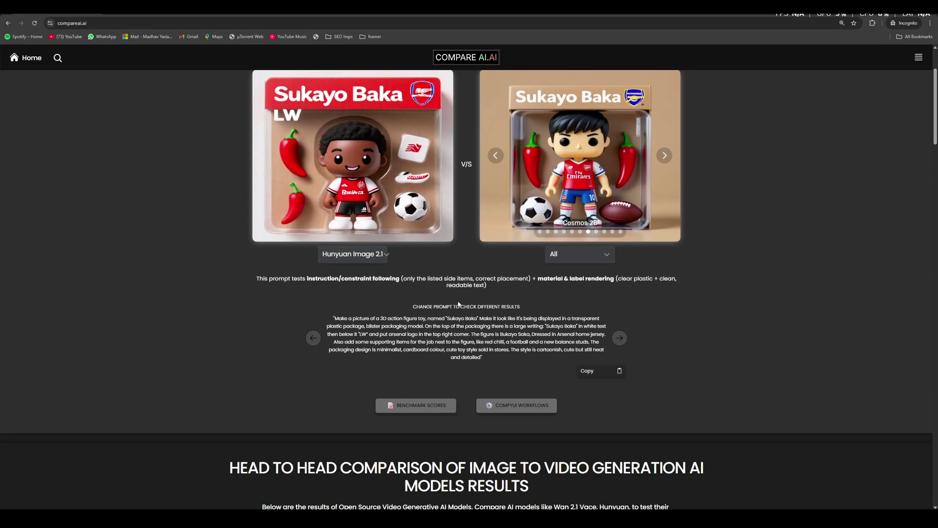
Open the Benchmark Scores table and compare Hunyuan Image 2.1's and Wan 2.2's Human Realism stars
click(415, 405)
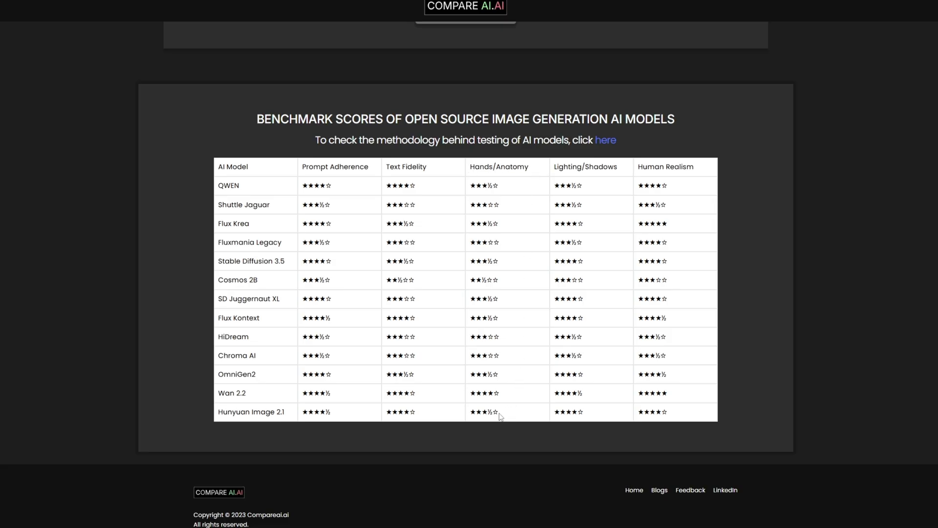
drag(638, 412, 669, 413)
click(677, 410)
drag(671, 393, 644, 394)
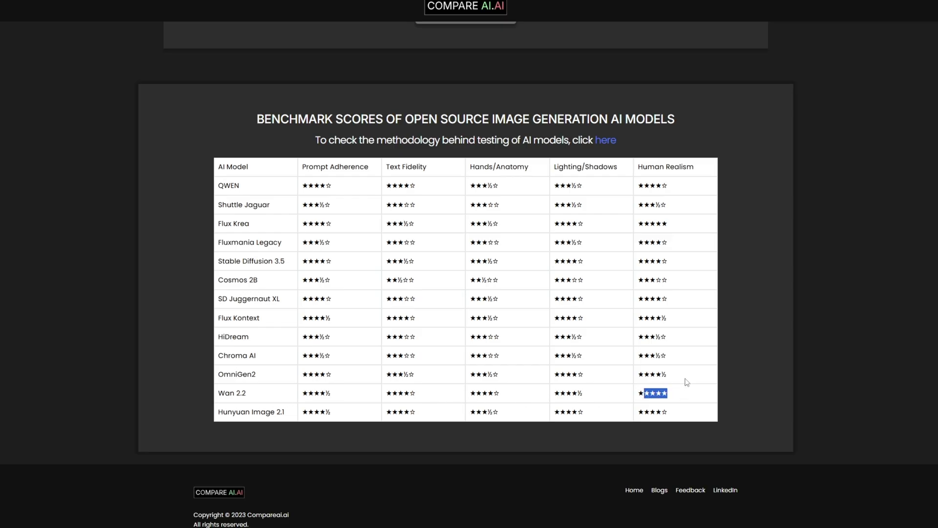